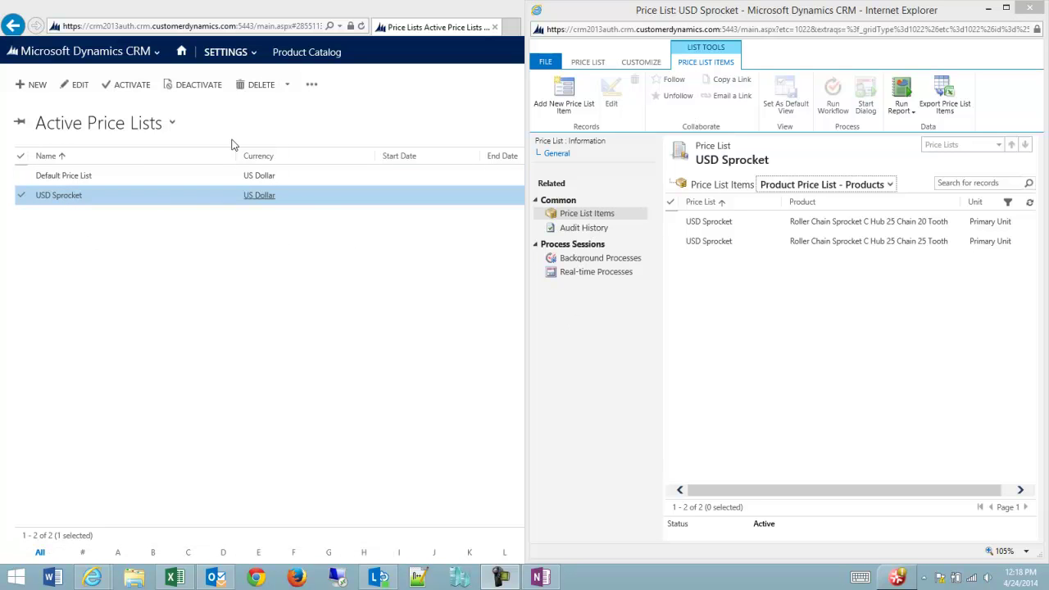
Navigate to Settings > Product Catalog > Price Lists.
left_click(227, 51)
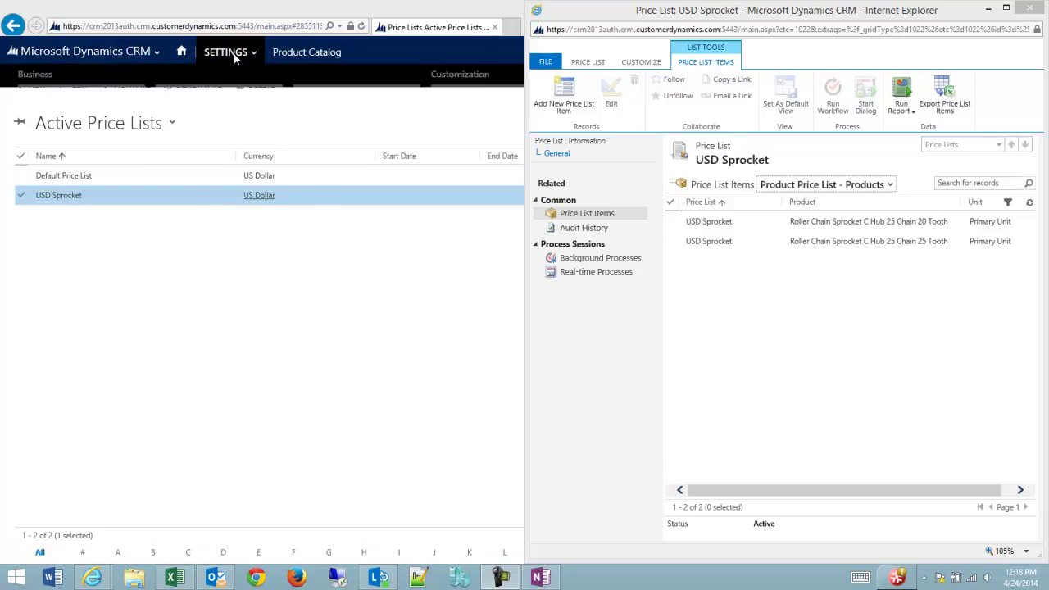
left_click(293, 54)
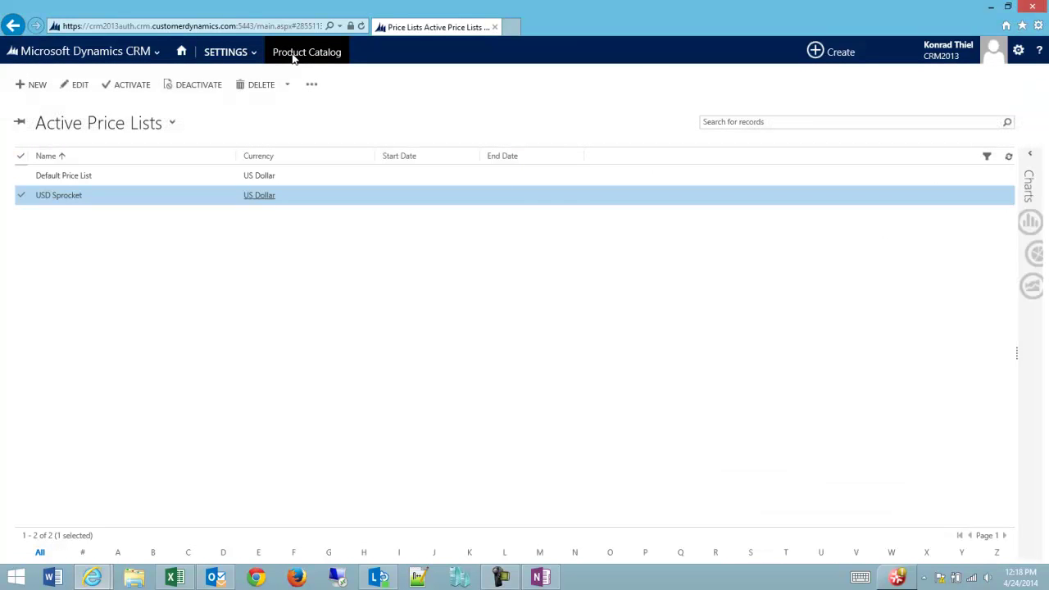
left_click(295, 55)
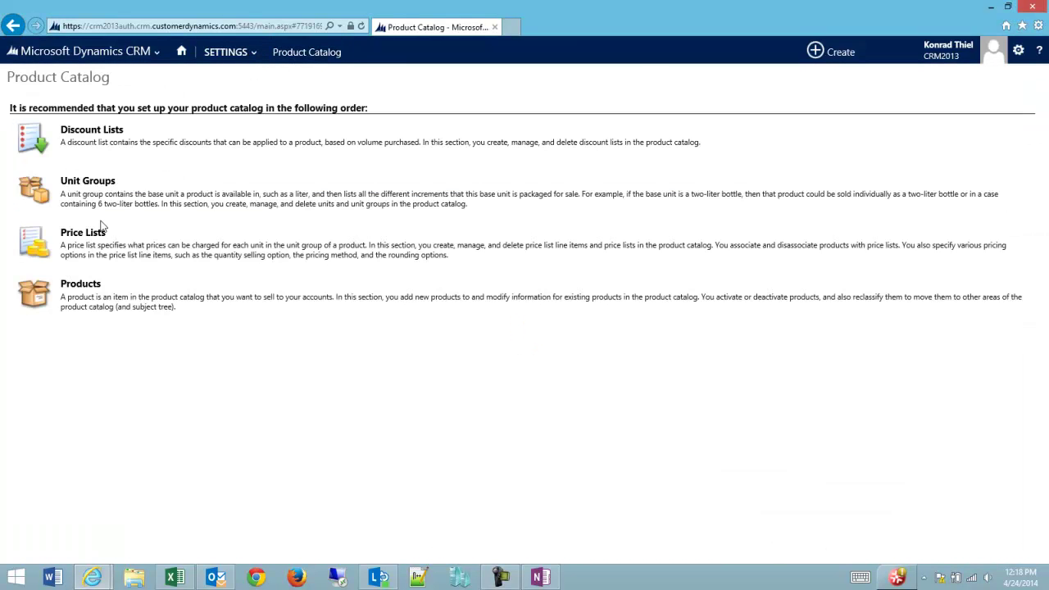
left_click(82, 236)
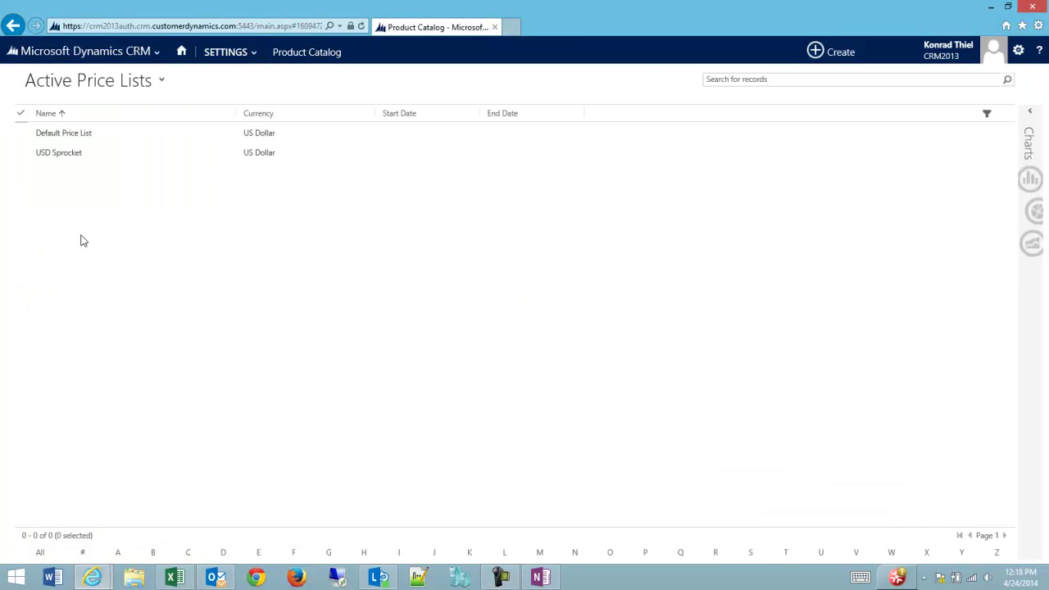
Create a US Dollar price list named 'USD Sprokets Wholesale' and save it.
left_click(33, 85)
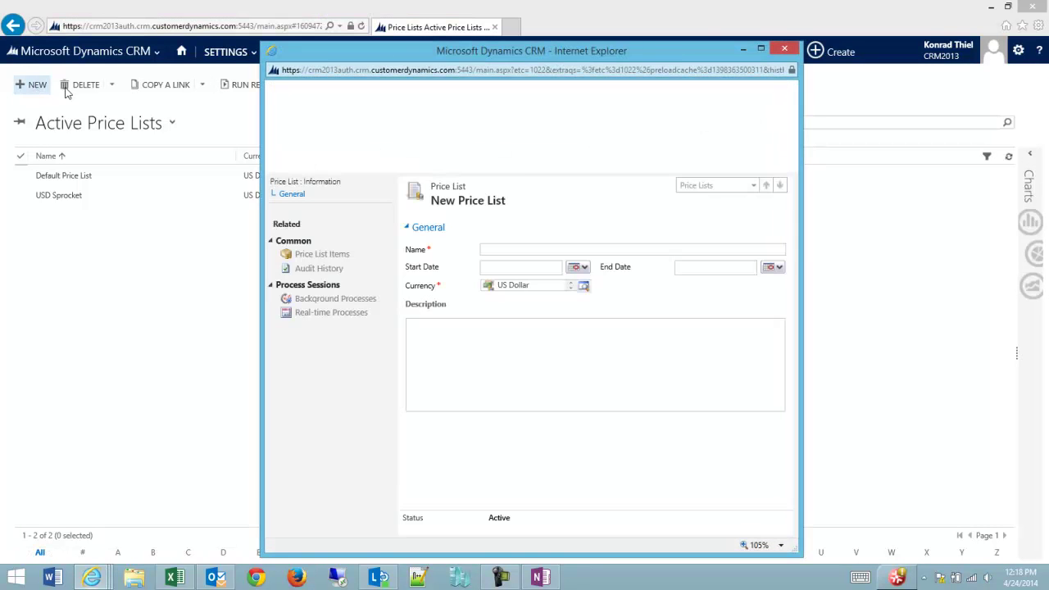
left_click_drag(599, 51, 360, 35)
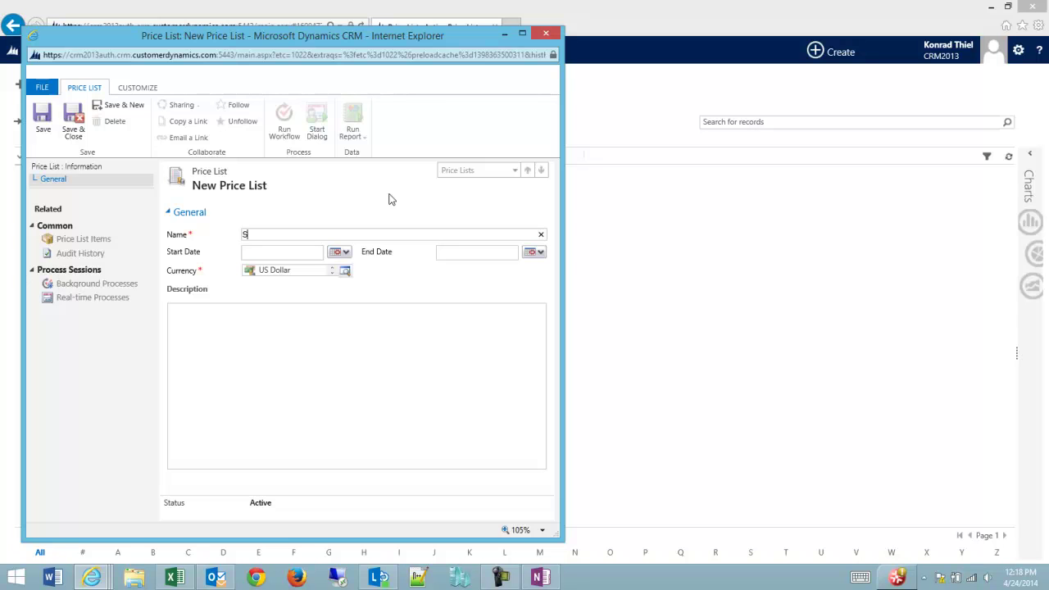
type("USD Sprokets Wholesale")
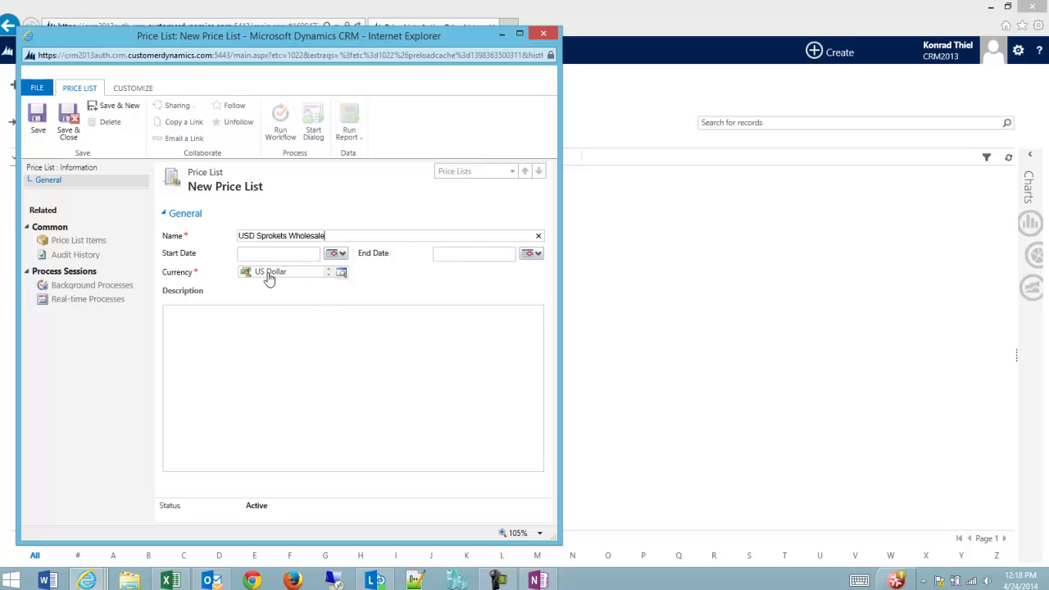
left_click(33, 116)
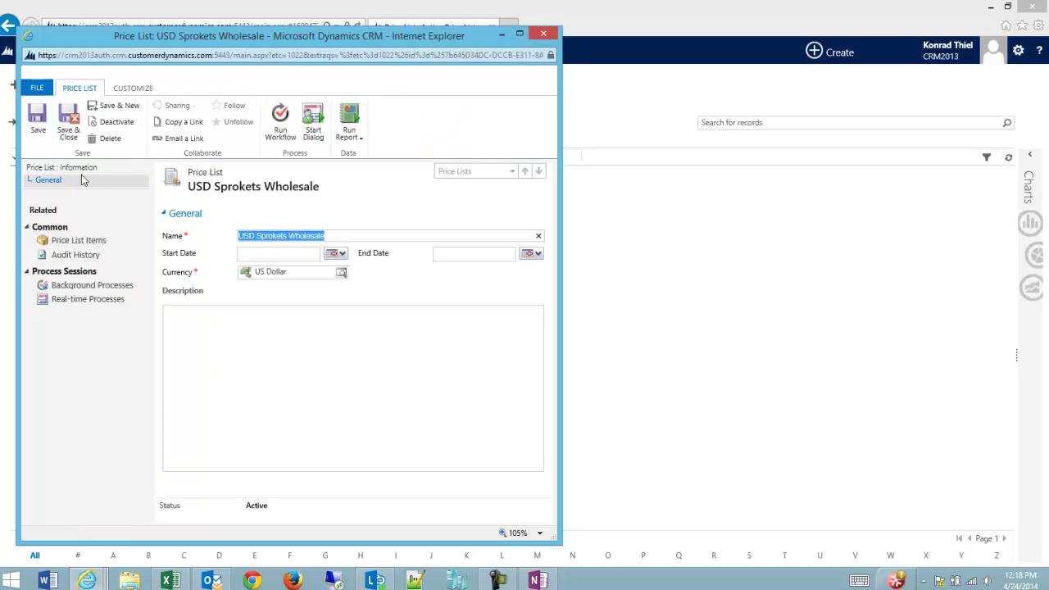
Show the wholesale price list's items and start a new price list item.
left_click(85, 242)
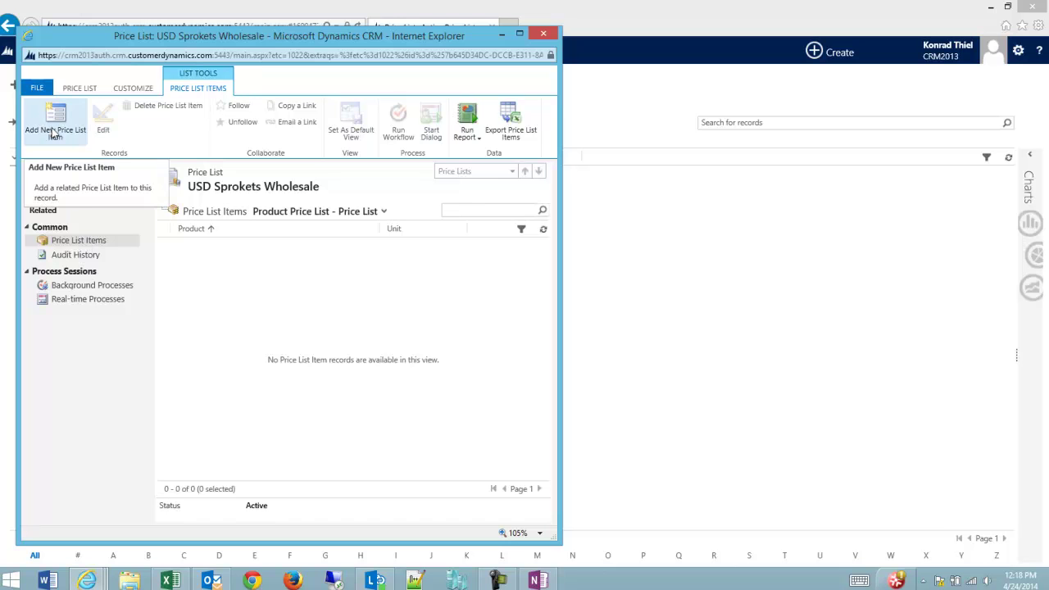
left_click(778, 7)
double_click(608, 8)
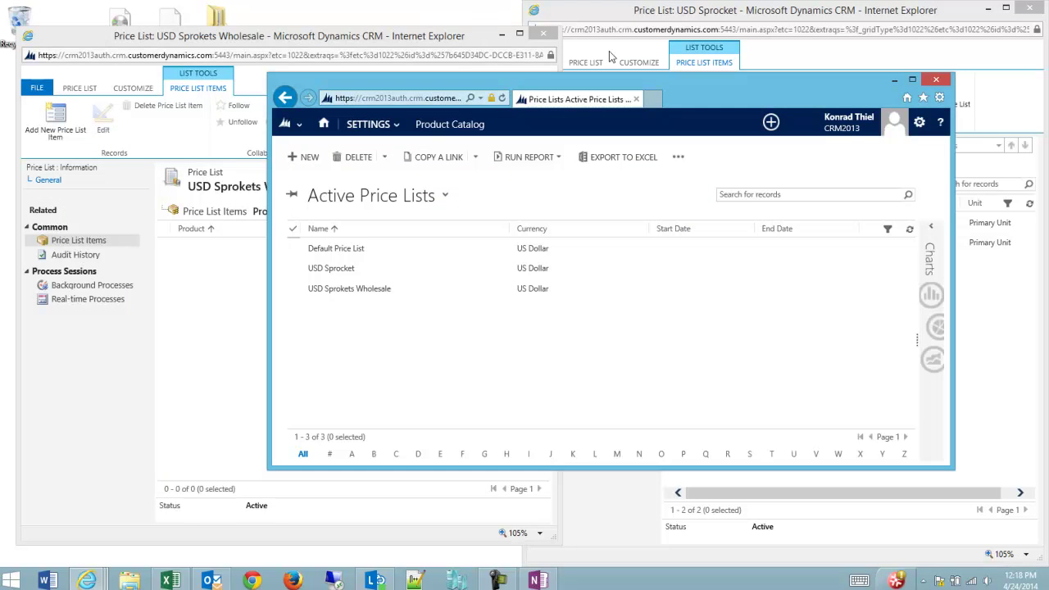
left_click(894, 79)
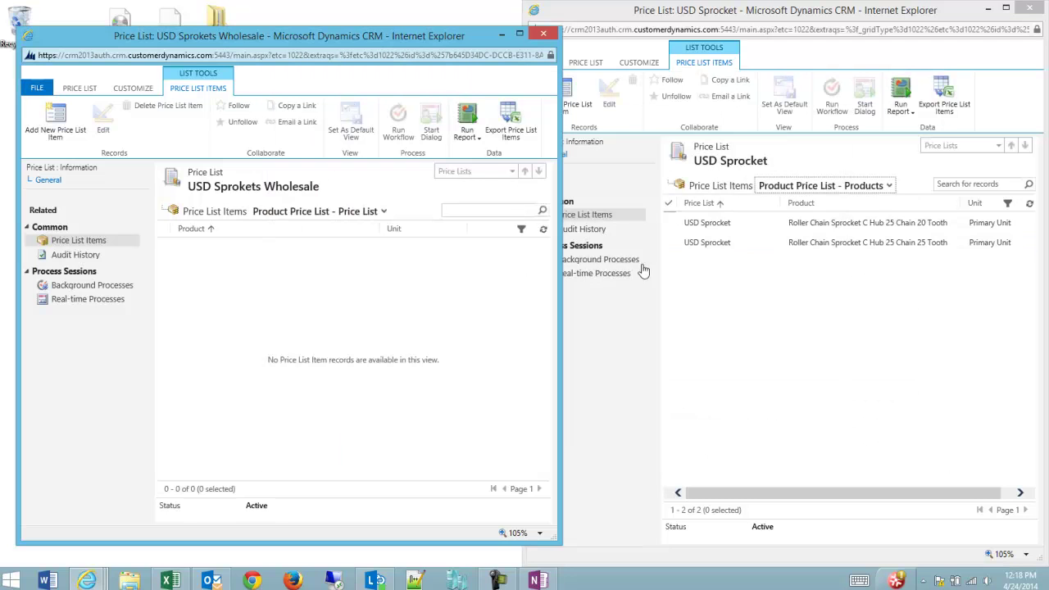
left_click(56, 123)
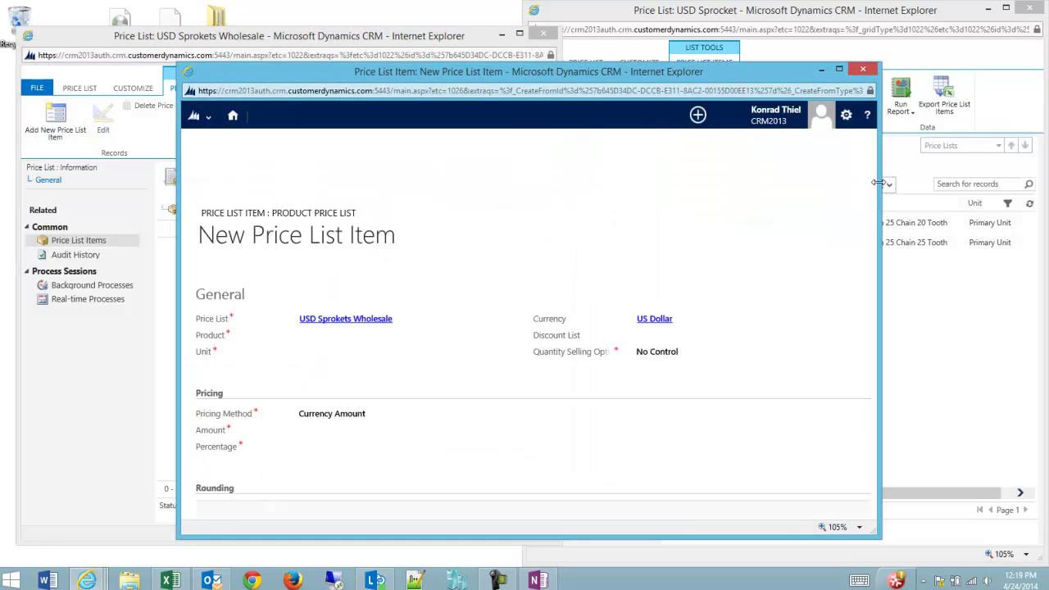
left_click_drag(878, 182, 728, 181)
left_click_drag(579, 78, 456, 69)
Set the item's product to Roller Chain Sprocket C Hub 25 Chain 20 Tooth with Primary Unit.
left_click(207, 304)
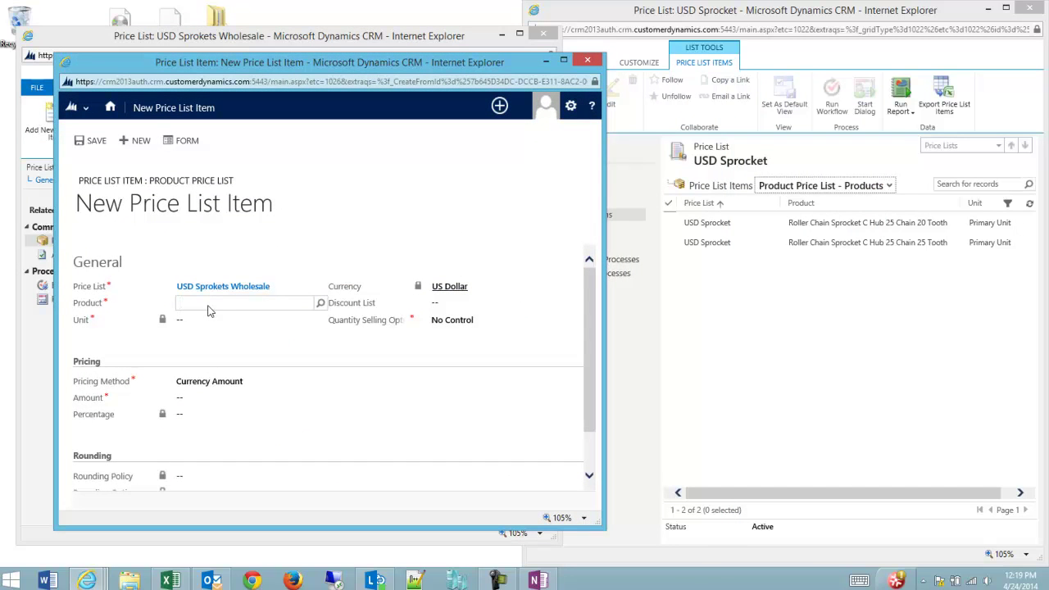
type("Roller")
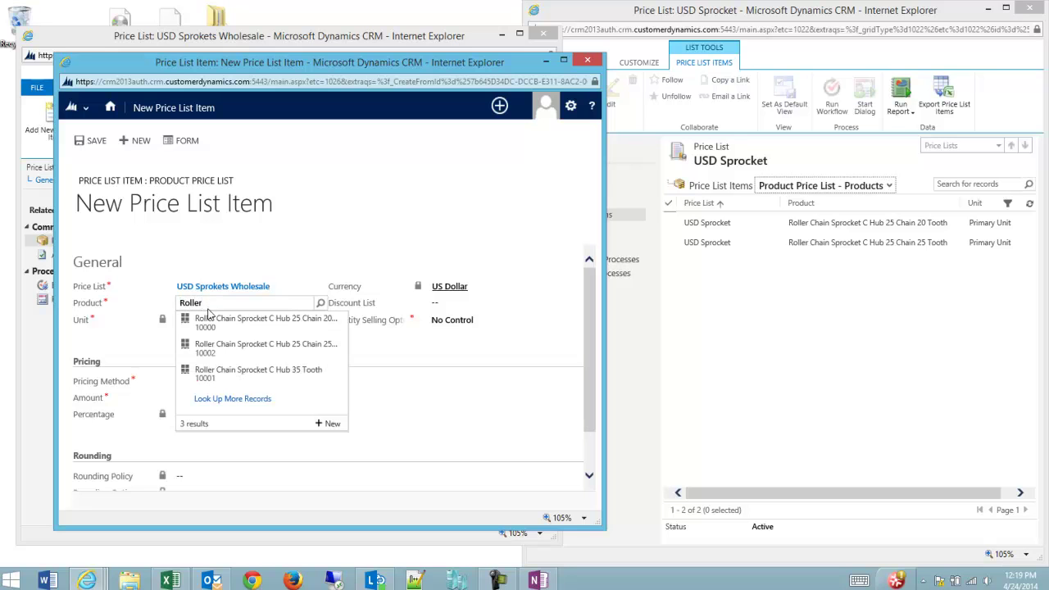
left_click(214, 326)
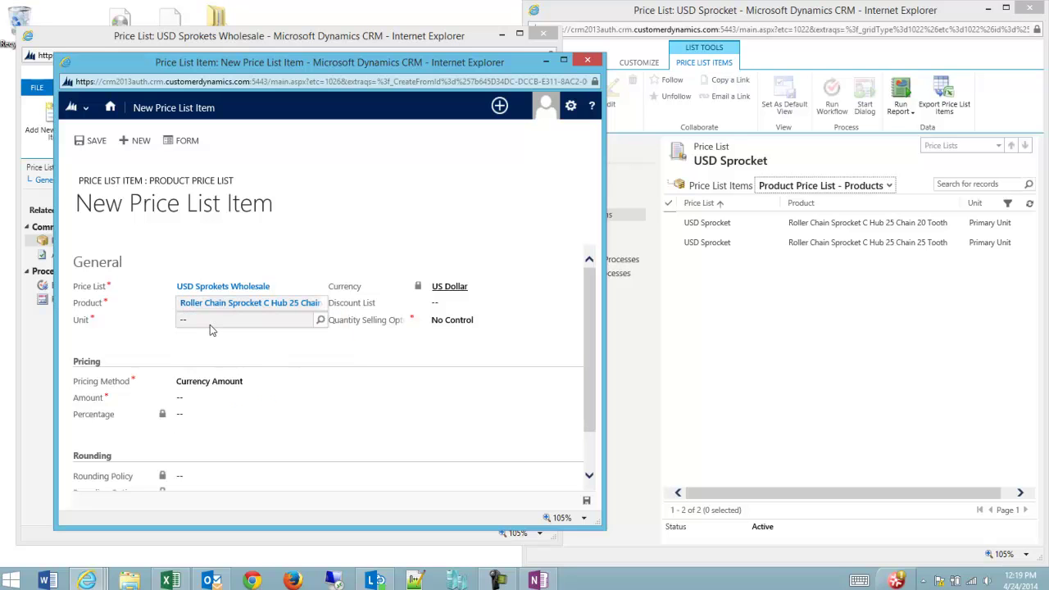
left_click(210, 324)
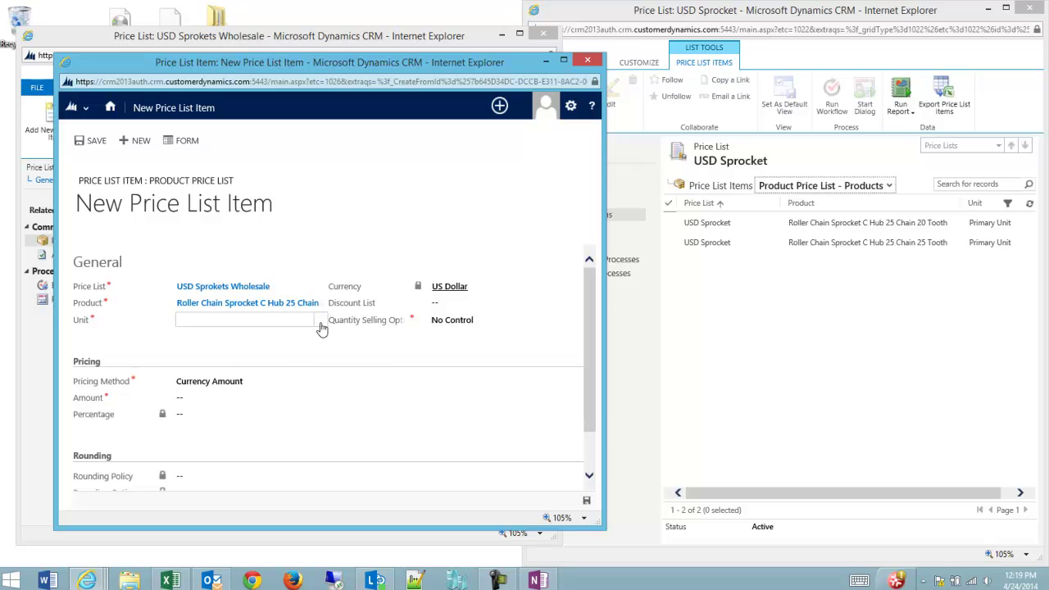
left_click(321, 327)
left_click(220, 340)
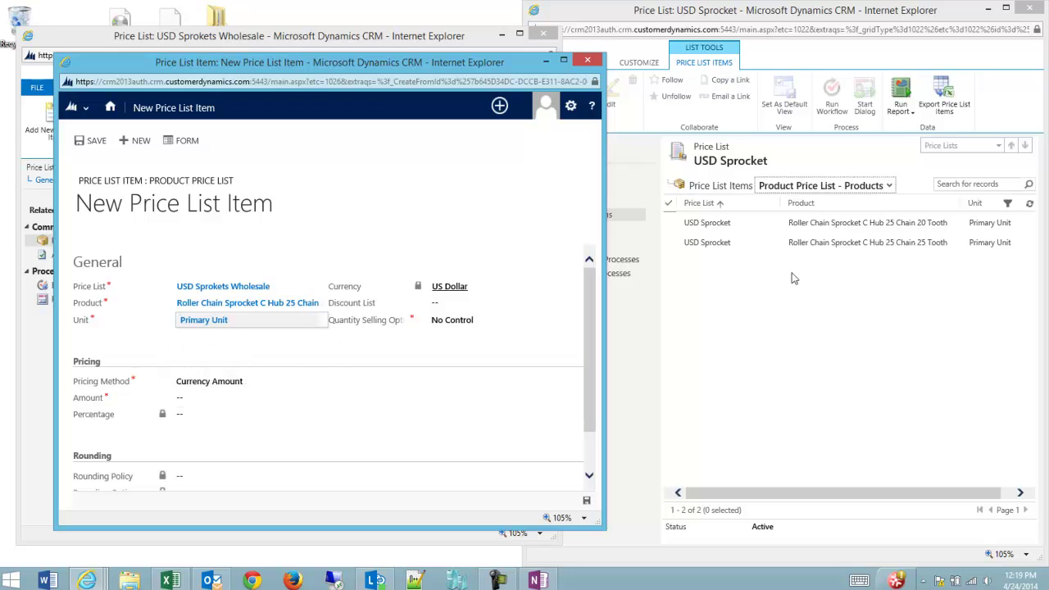
Switch the items list to the Product Price List - Price List view showing amounts.
left_click(813, 187)
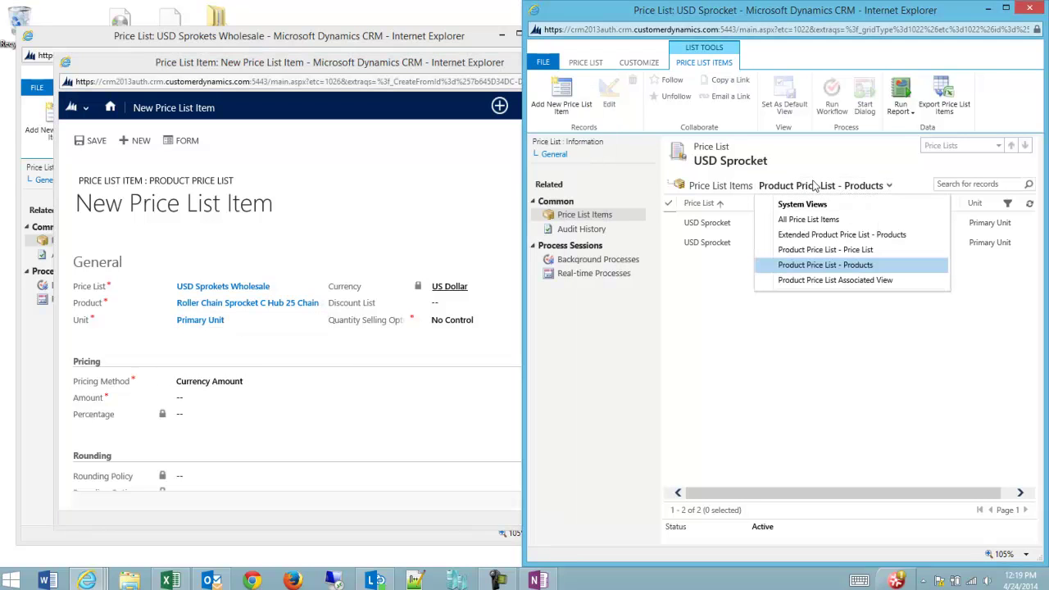
left_click(829, 250)
left_click(827, 187)
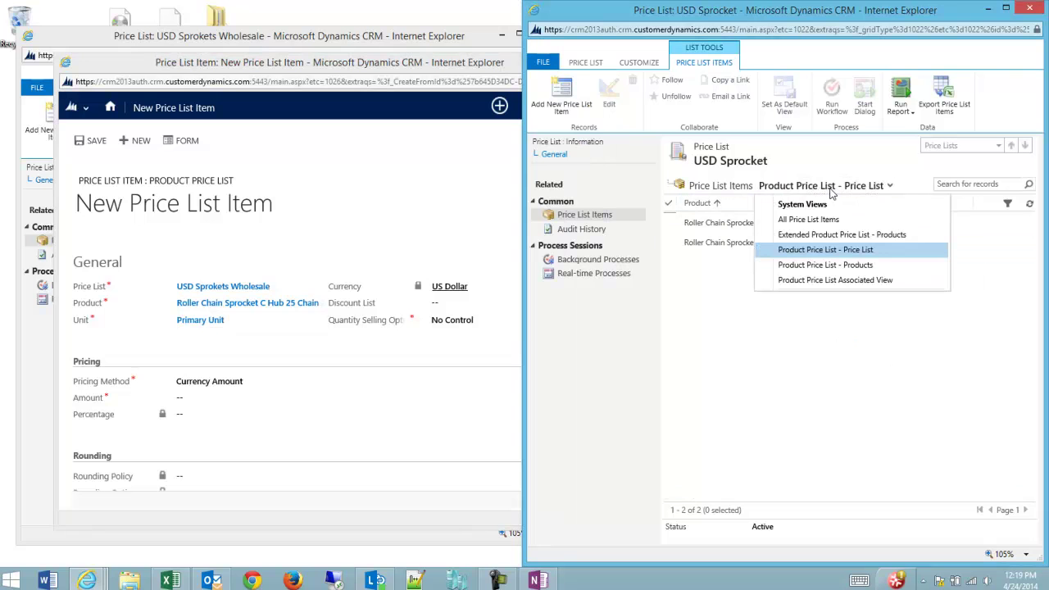
left_click(832, 234)
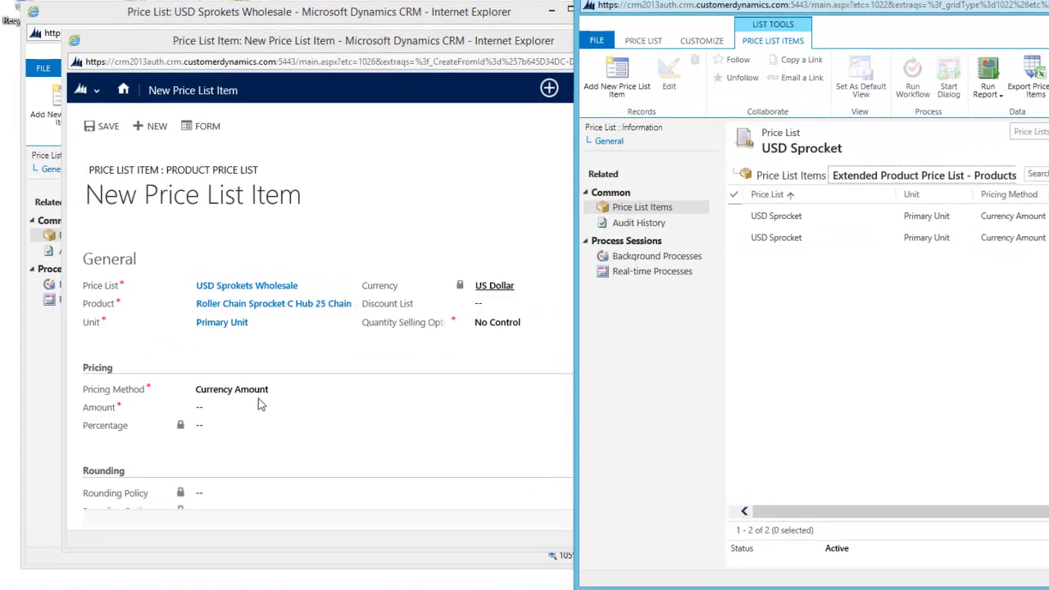
Give the 20 Tooth item an amount of $18.40, then save and close it.
left_click(259, 406)
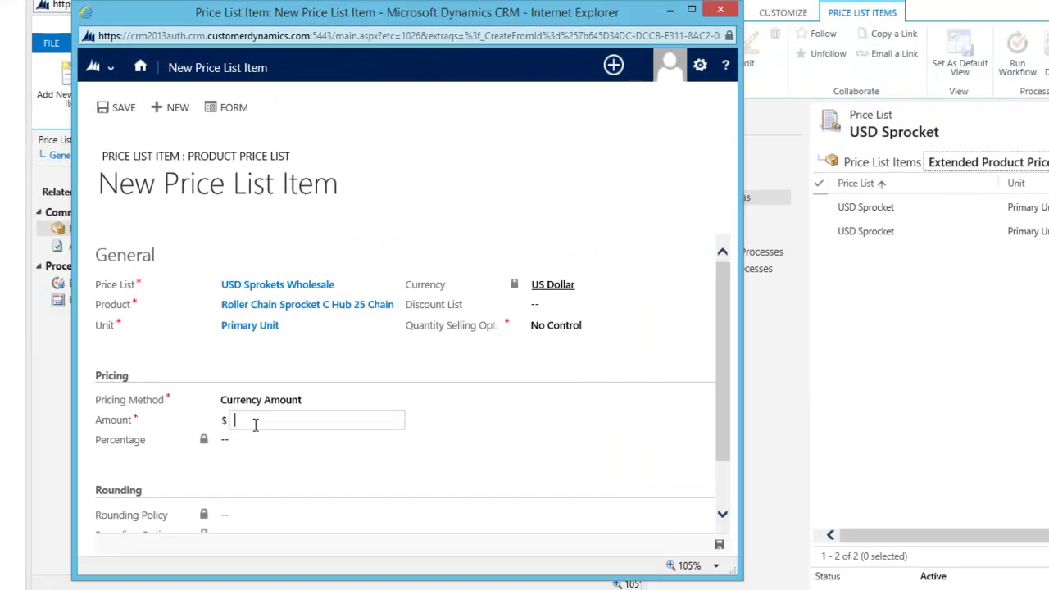
type("18.40")
left_click(114, 109)
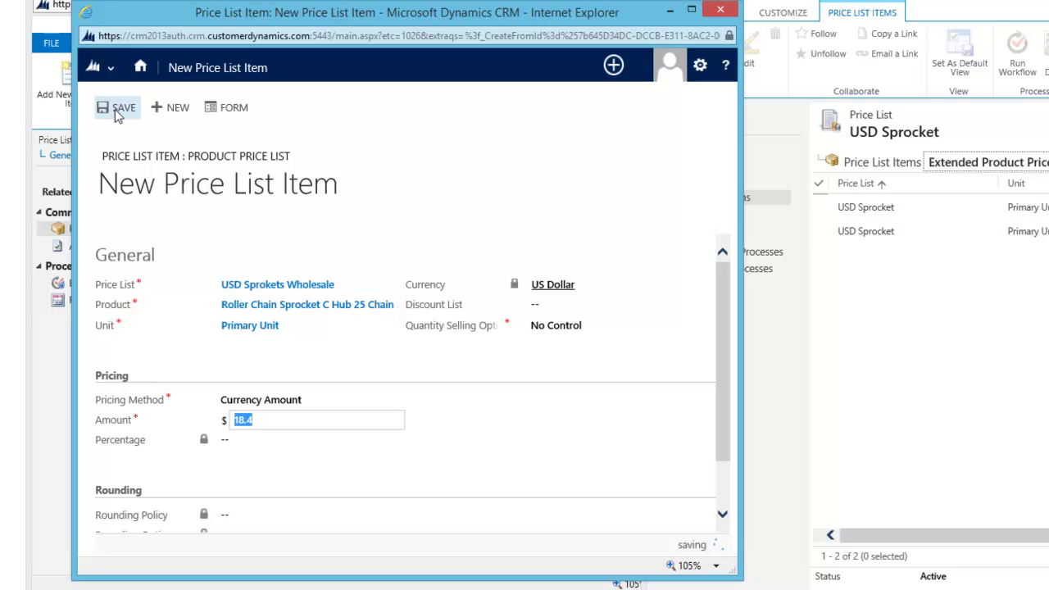
left_click(725, 16)
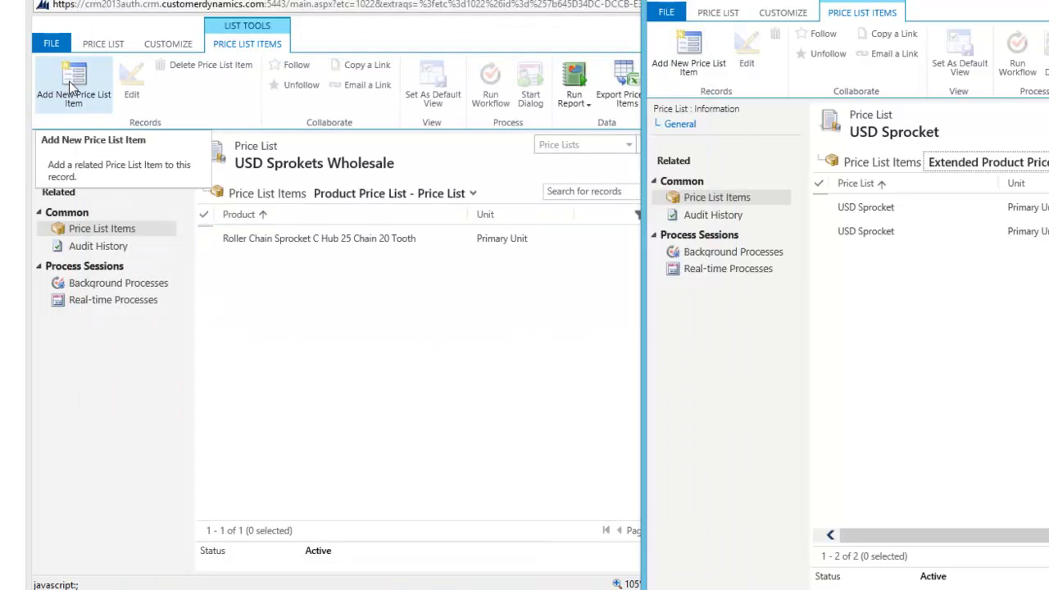
Start a new item for Roller Chain Sprocket C Hub 25 Chain 25 Tooth with Primary Unit.
left_click(69, 81)
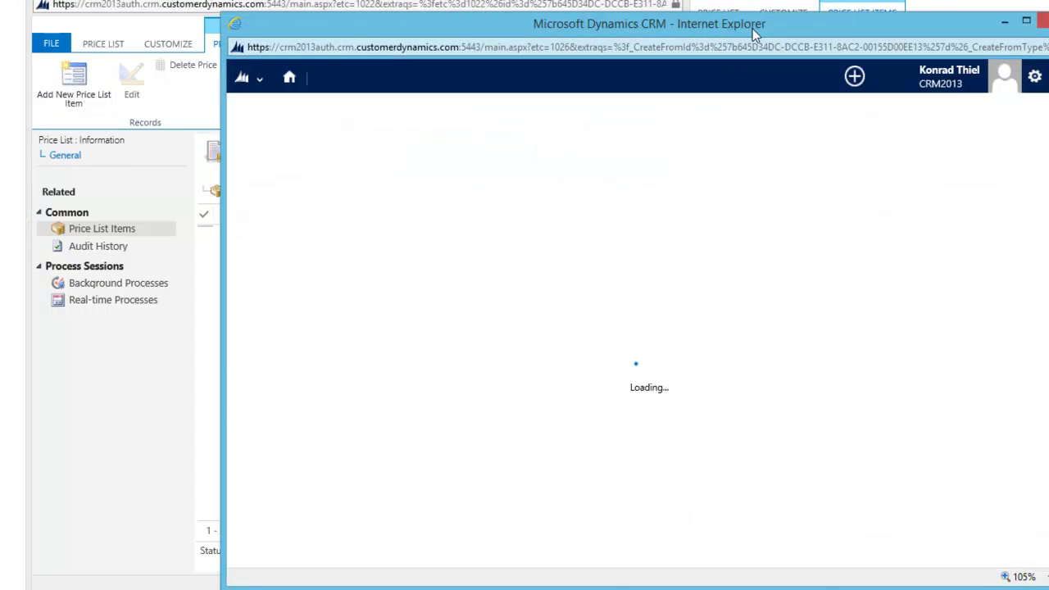
left_click_drag(751, 28, 623, 25)
left_click(290, 319)
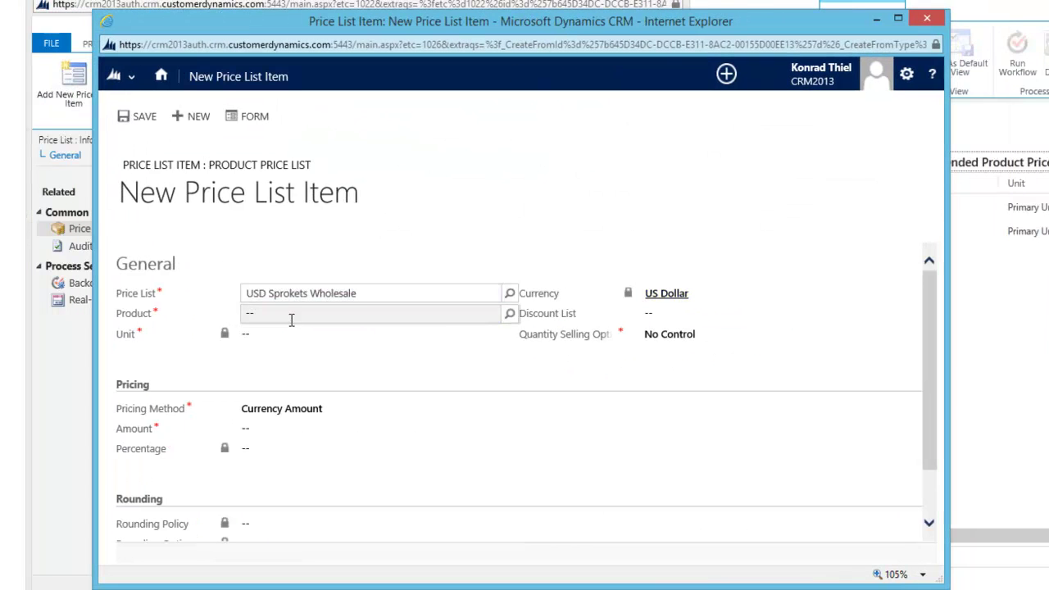
left_click(507, 316)
left_click(402, 366)
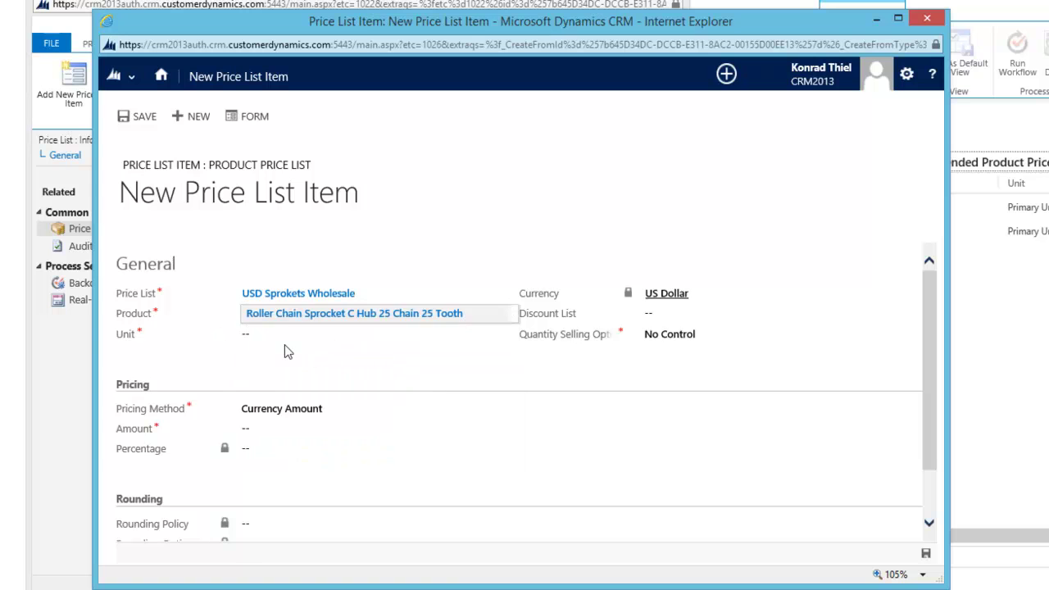
left_click(303, 335)
left_click(508, 334)
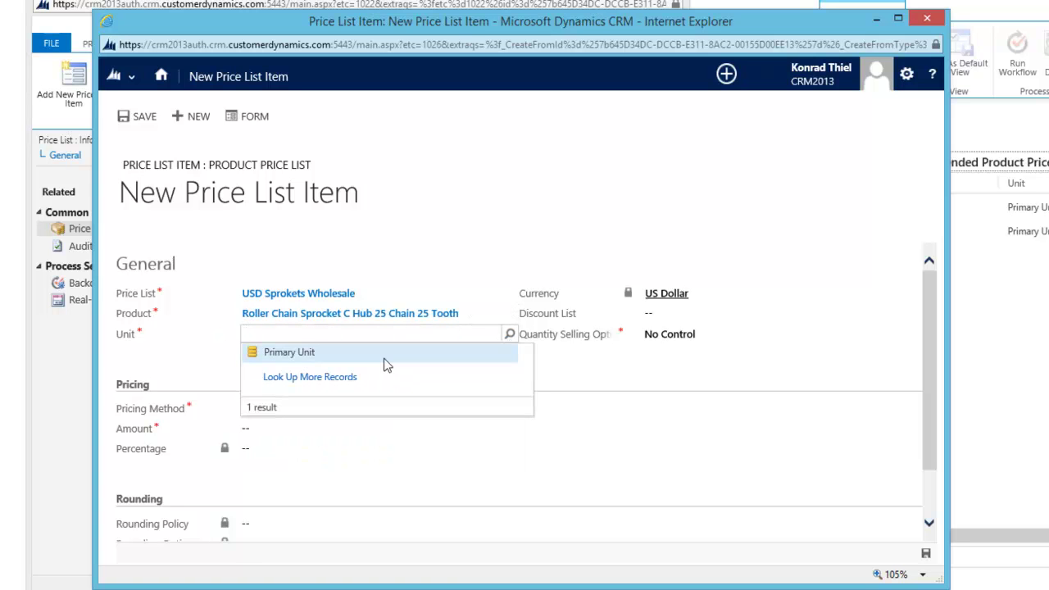
left_click(385, 358)
Give the 25 Tooth item an amount of $25.25, then save and close it.
left_click(278, 430)
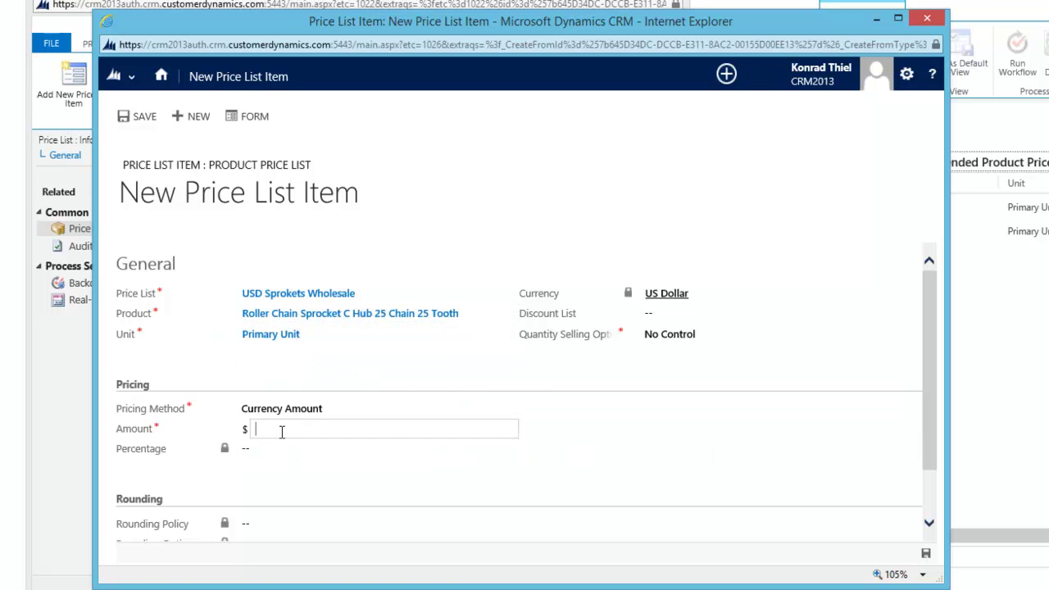
type("25.25")
left_click(145, 118)
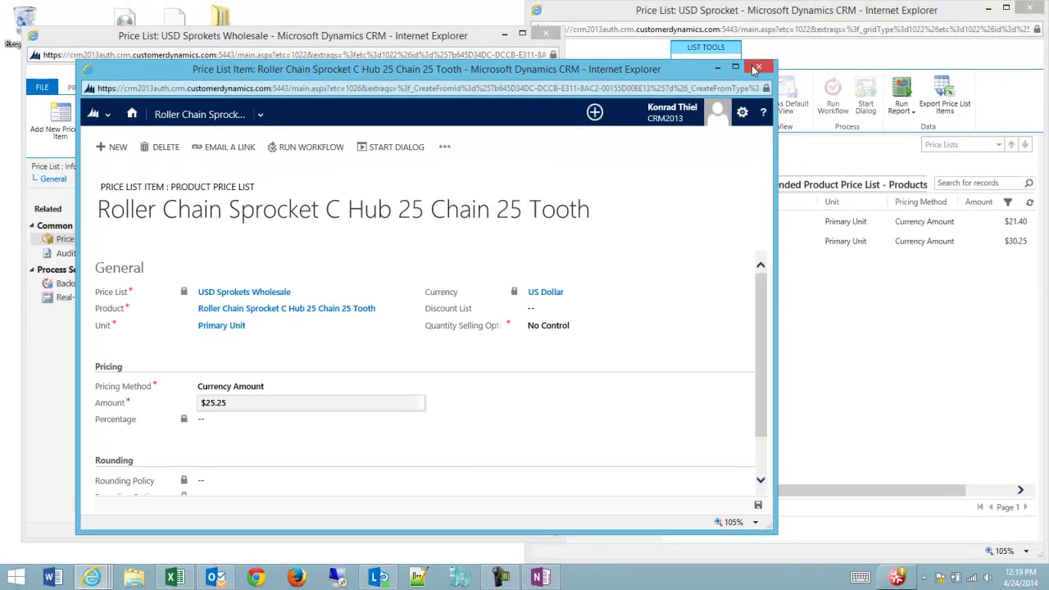
left_click(757, 68)
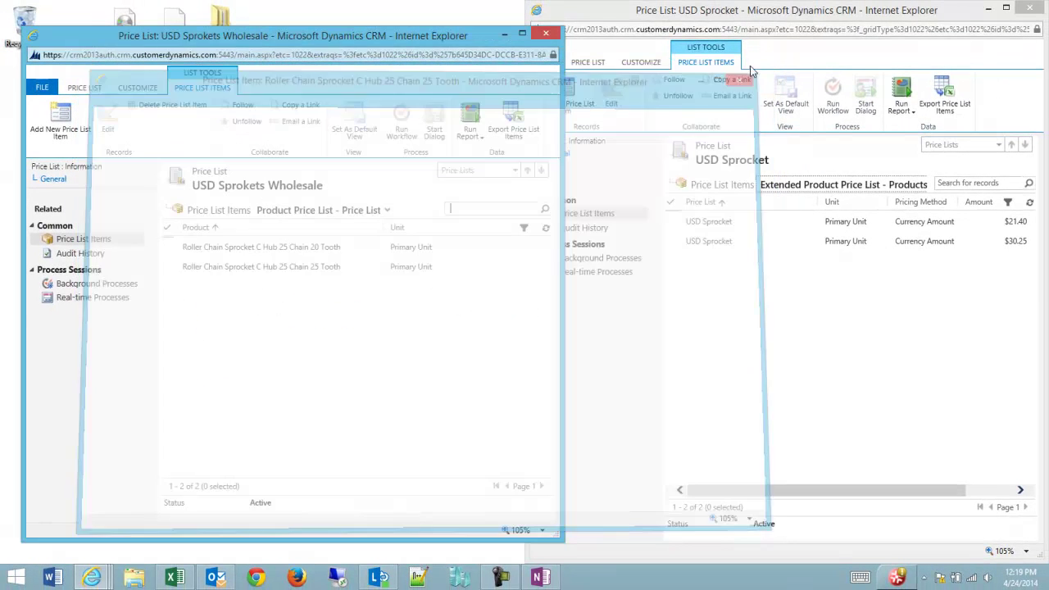
Close the USD Sprokets Wholesale window and maximize the active price lists window.
left_click(545, 33)
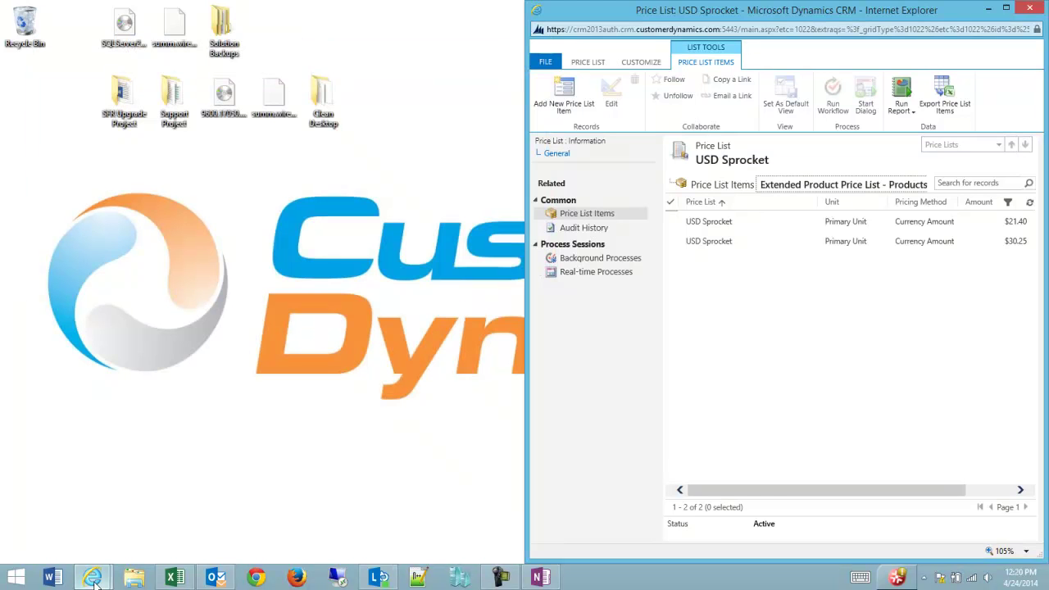
mouse_move(94, 578)
left_click(109, 512)
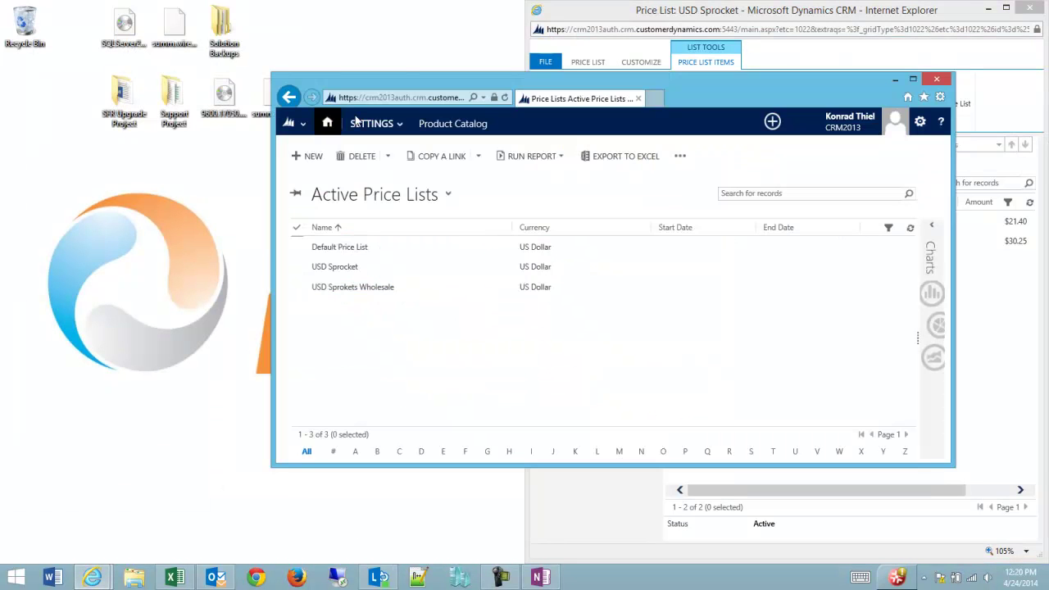
double_click(403, 81)
Open the ### Test Quick Create opportunity from Sales > Opportunities and scroll to its product line items.
left_click(131, 51)
left_click(112, 119)
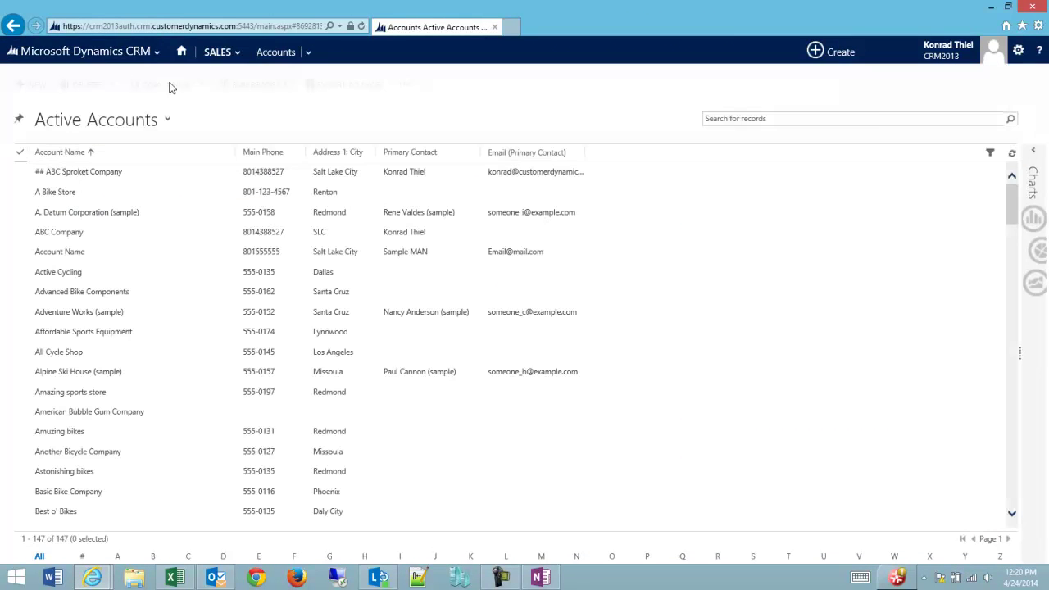
left_click(220, 53)
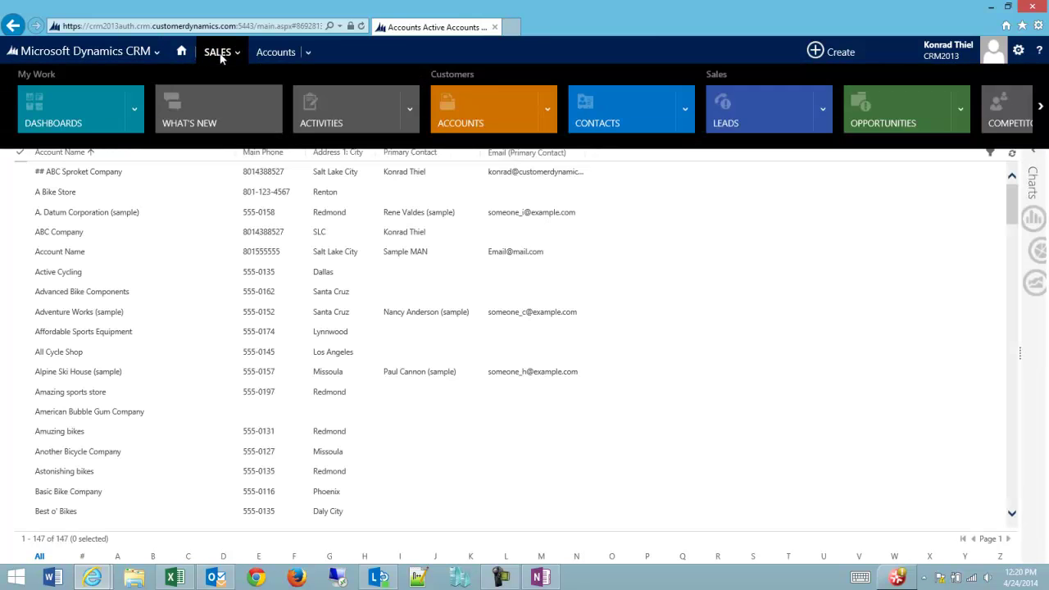
left_click(947, 121)
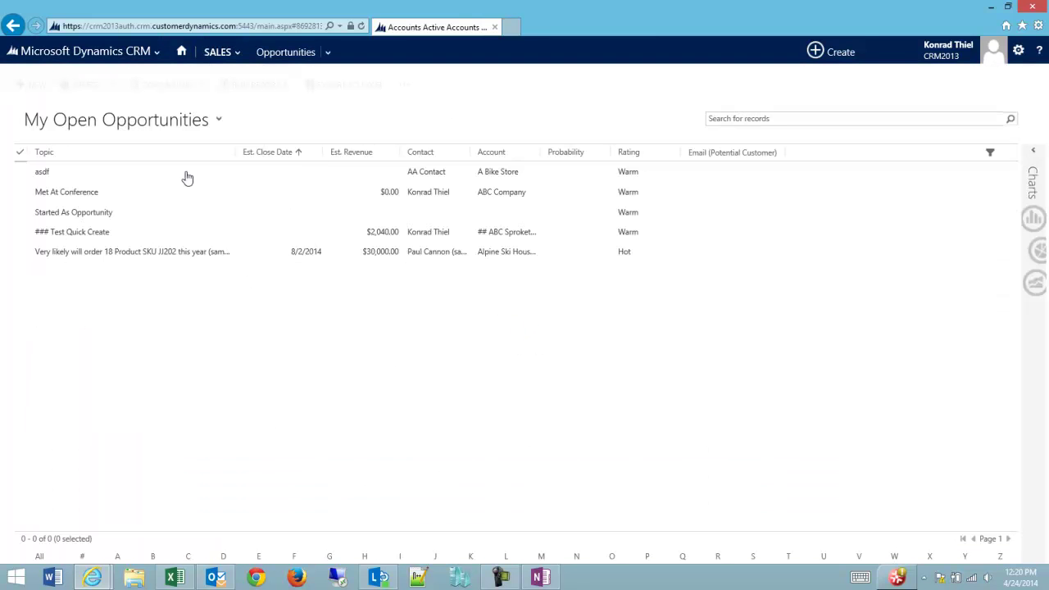
double_click(162, 231)
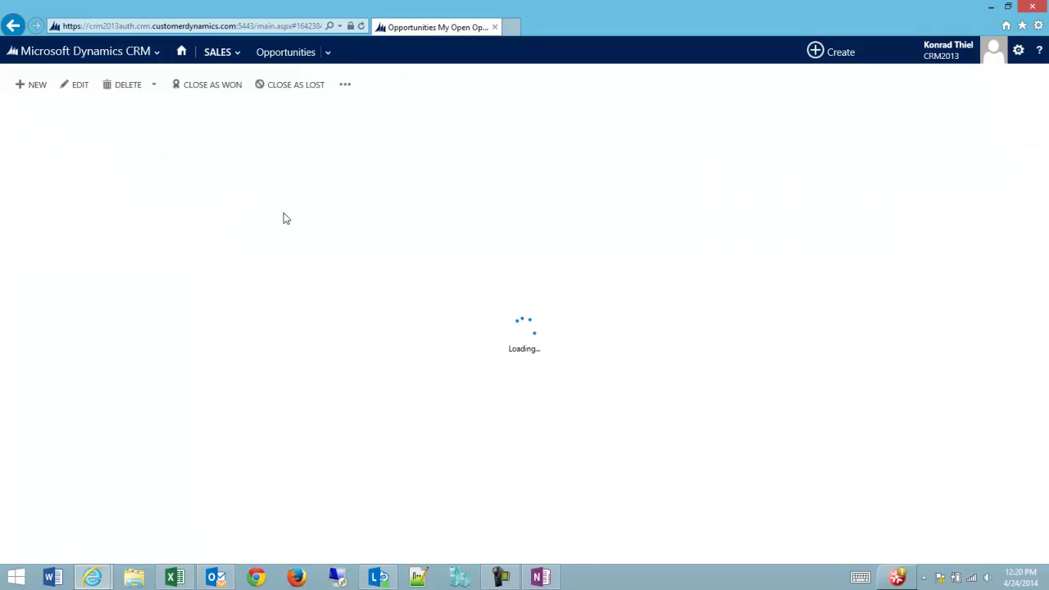
scroll(270, 213, "down", 2)
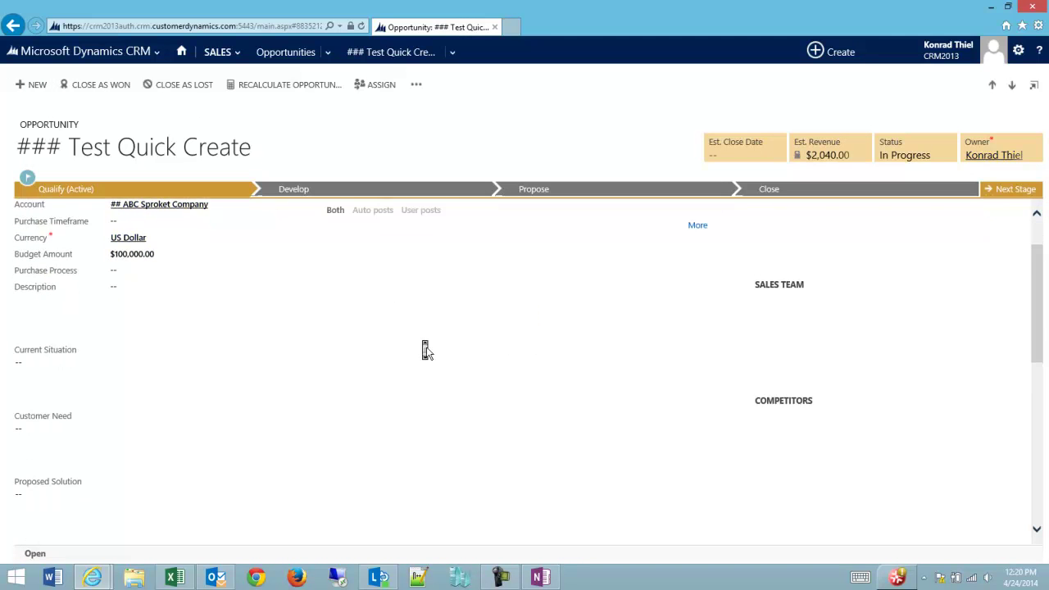
scroll(425, 351, "down", 5)
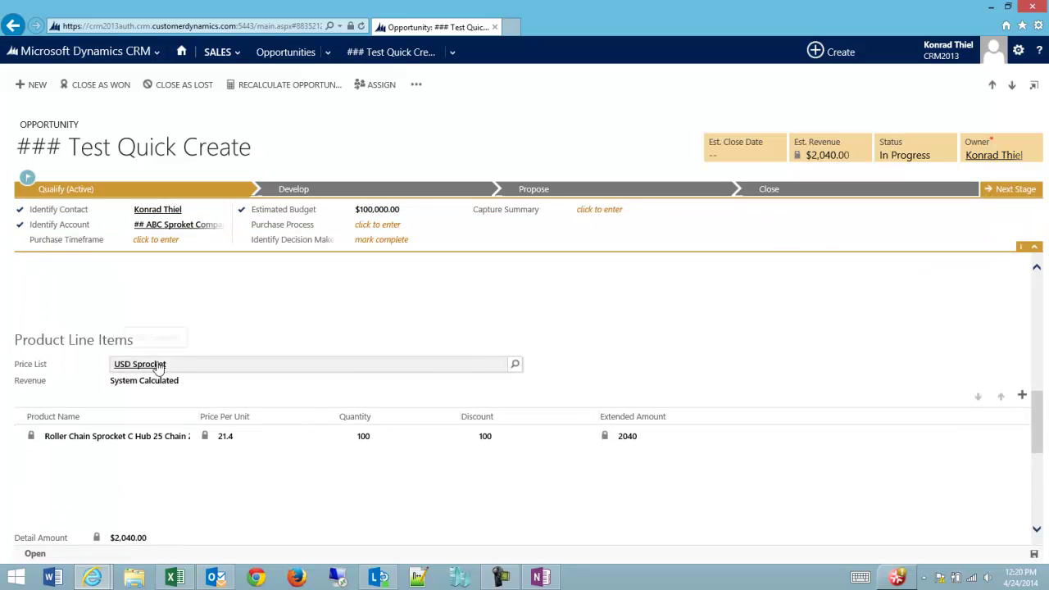
Set the opportunity's price list to USD Sprokets Wholesale and recalculate it to $1,740.00.
left_click(513, 368)
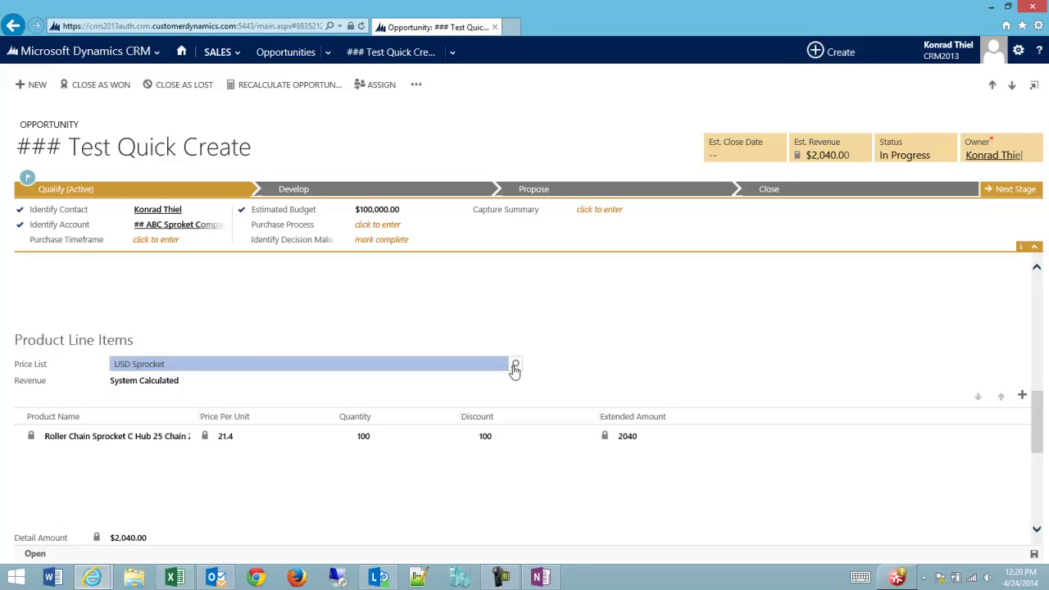
left_click(514, 367)
left_click(219, 414)
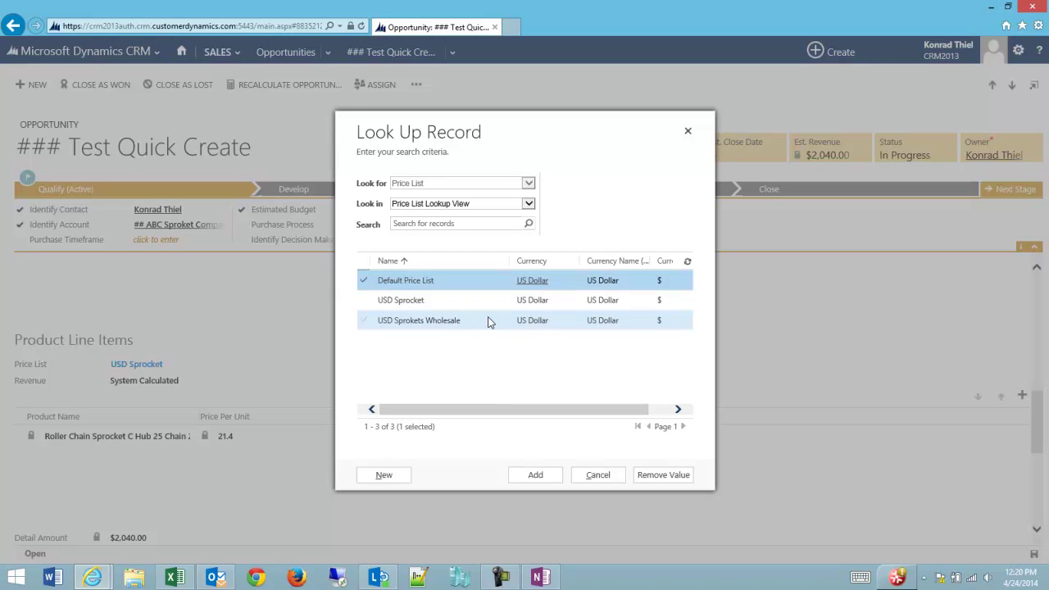
double_click(487, 321)
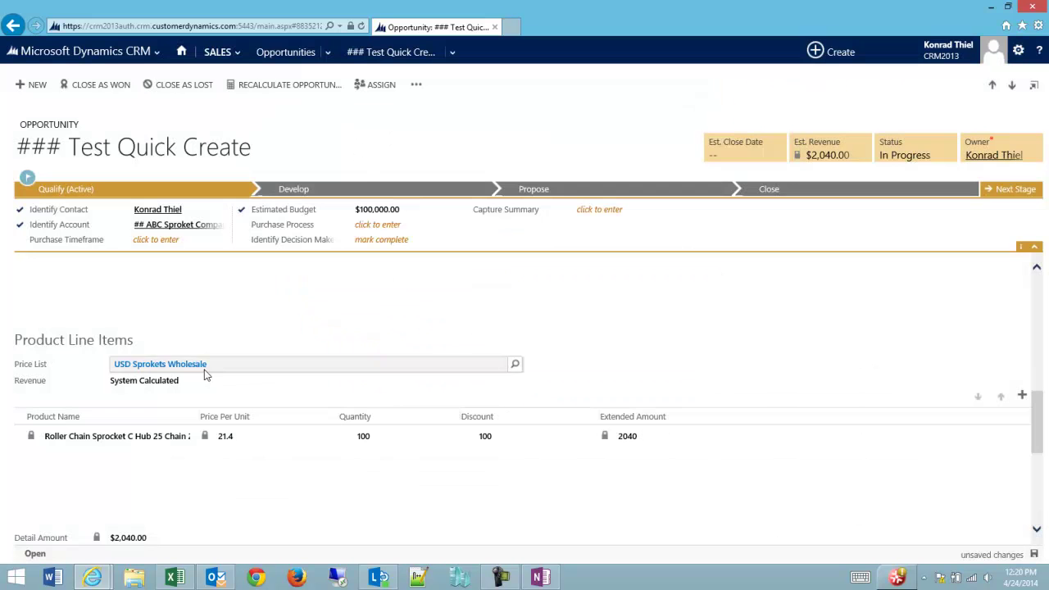
left_click(289, 85)
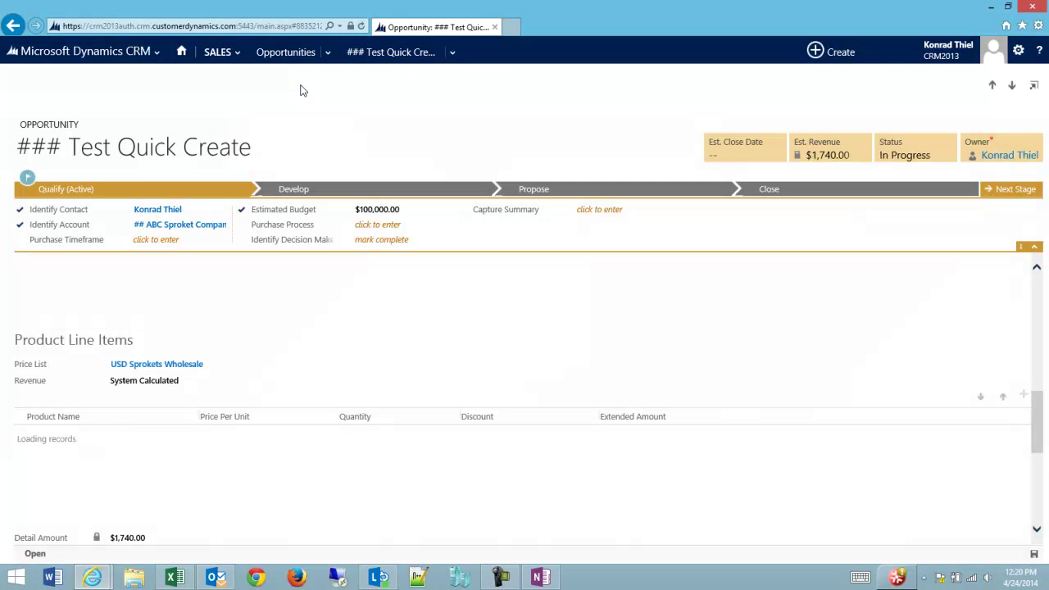